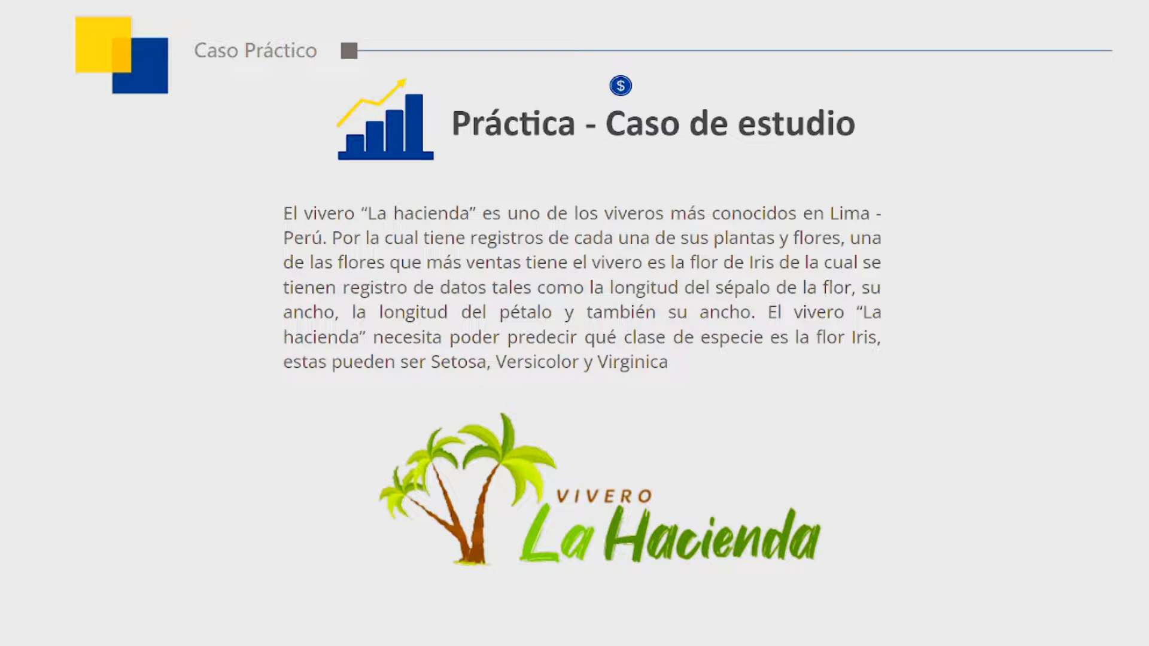
pyautogui.press('Right')
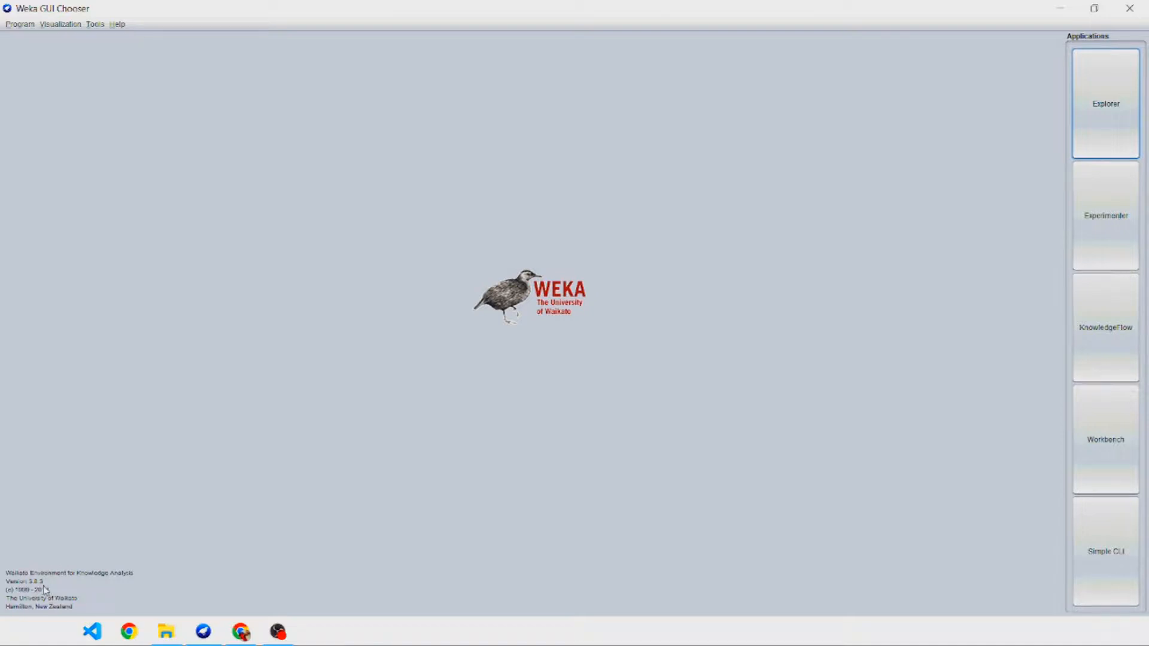
# Launch the Weka Explorer and shift its window slightly.
pyautogui.click(1076, 153)
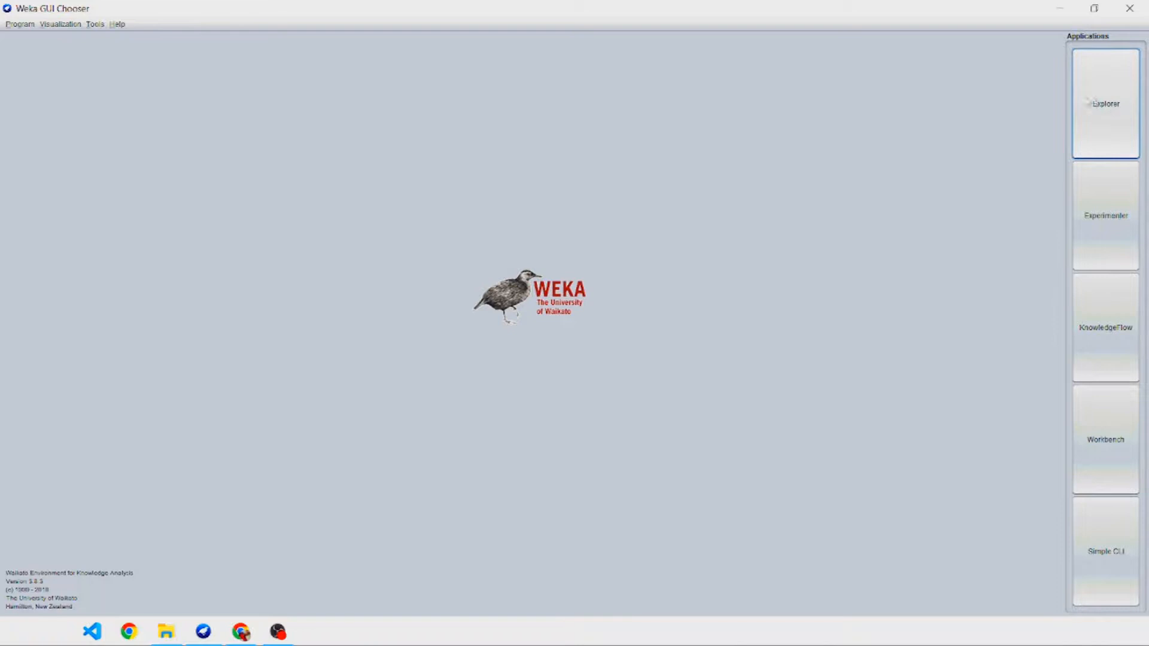
pyautogui.click(1114, 124)
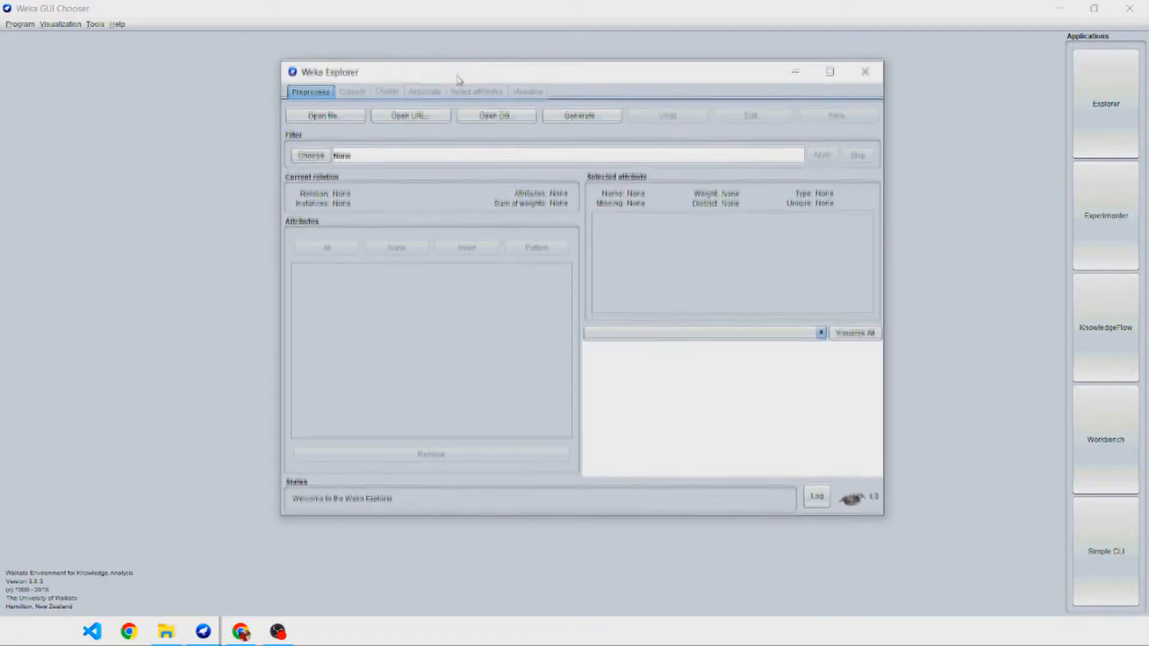
pyautogui.moveTo(458, 87); pyautogui.dragTo(458, 85)
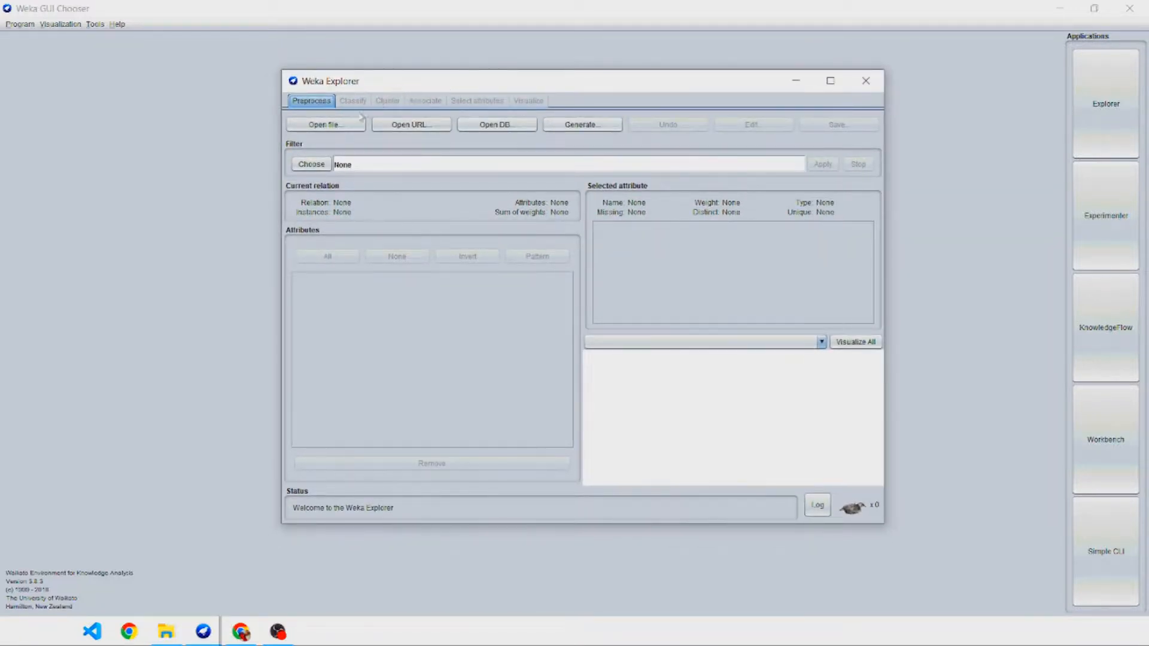
# Load the training data file iris_training.arff from the Dataset folder on the Desktop.
pyautogui.click(340, 133)
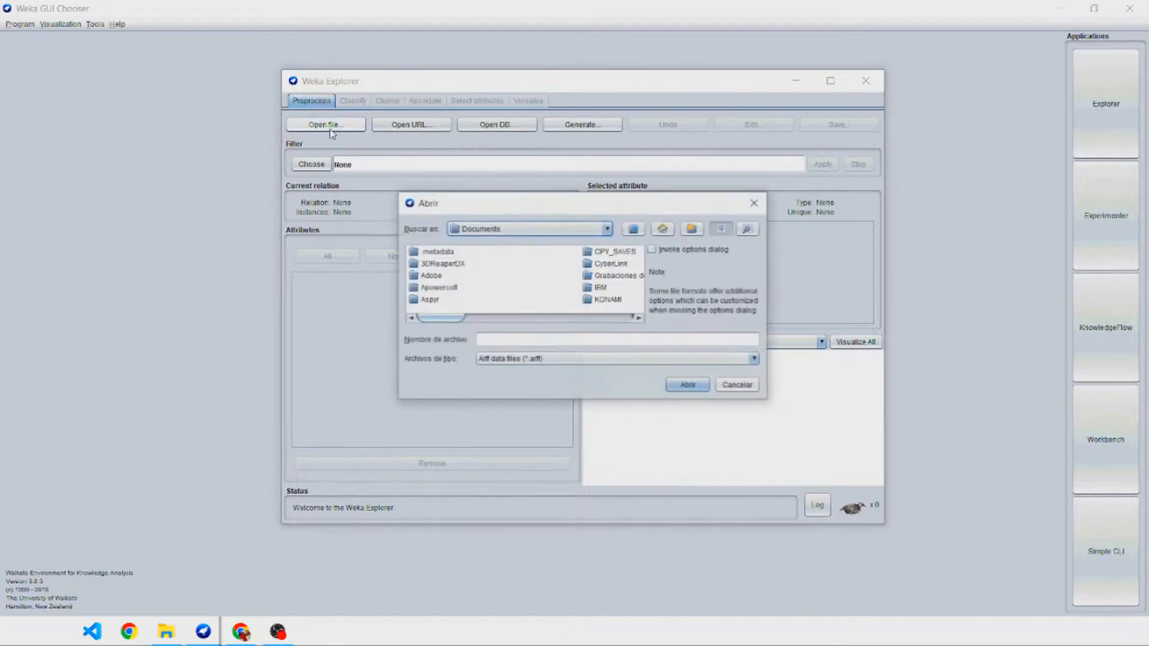
pyautogui.click(557, 229)
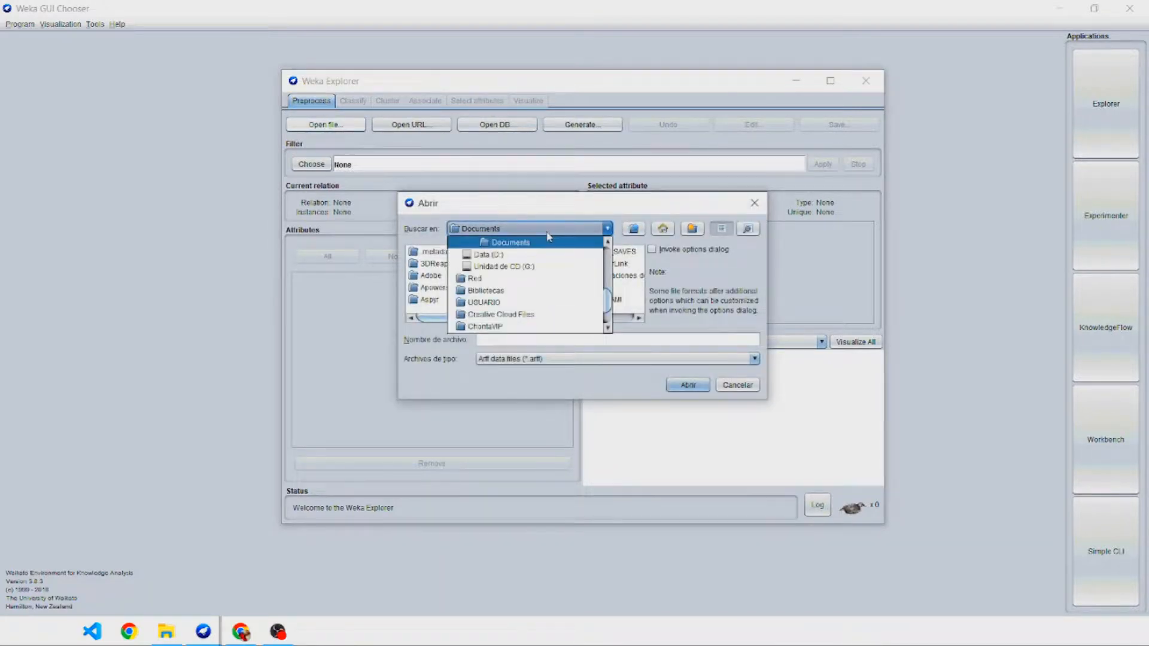
pyautogui.scroll(5, 529, 258)
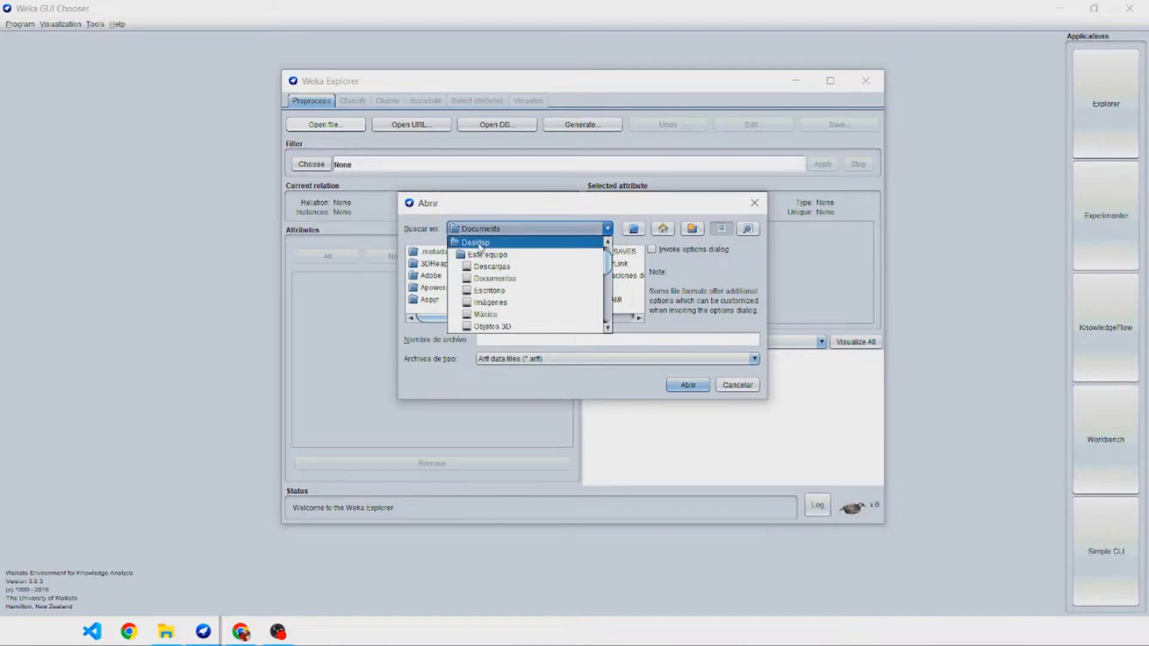
pyautogui.click(479, 243)
pyautogui.doubleClick(510, 265)
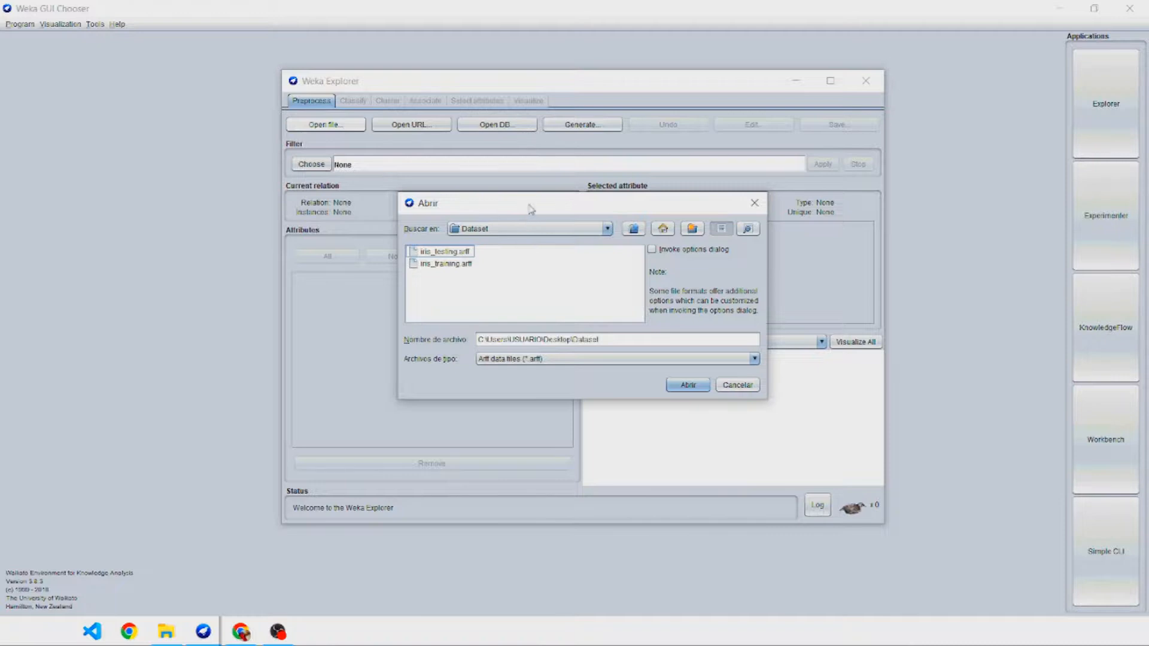
pyautogui.moveTo(531, 209); pyautogui.dragTo(565, 196)
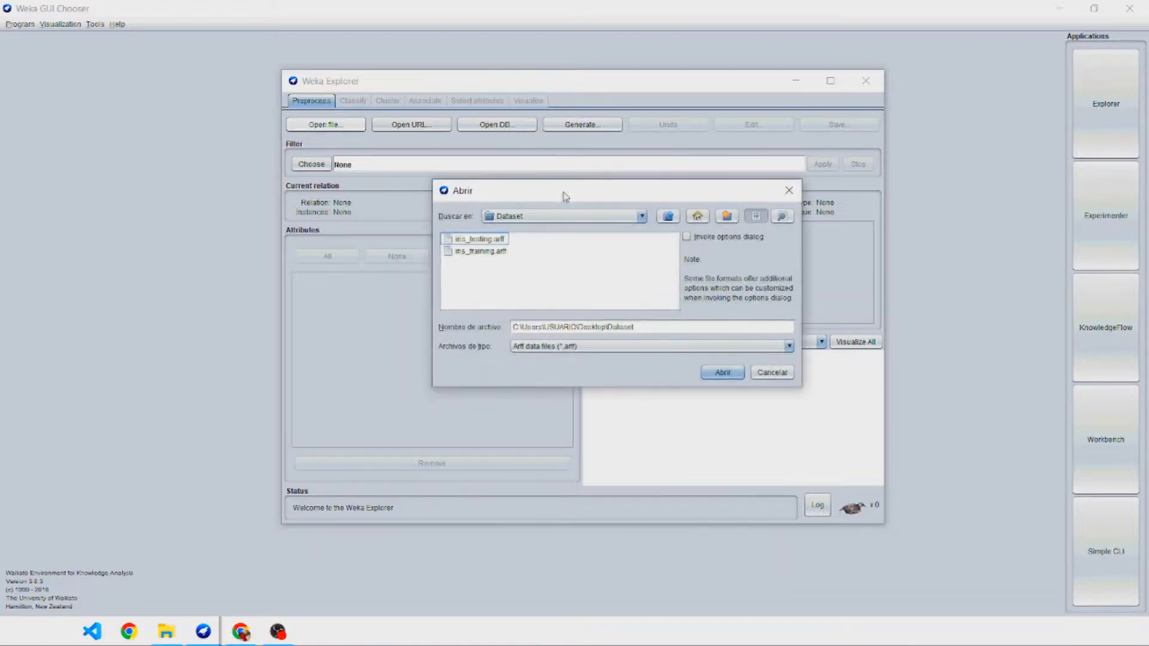
pyautogui.click(484, 251)
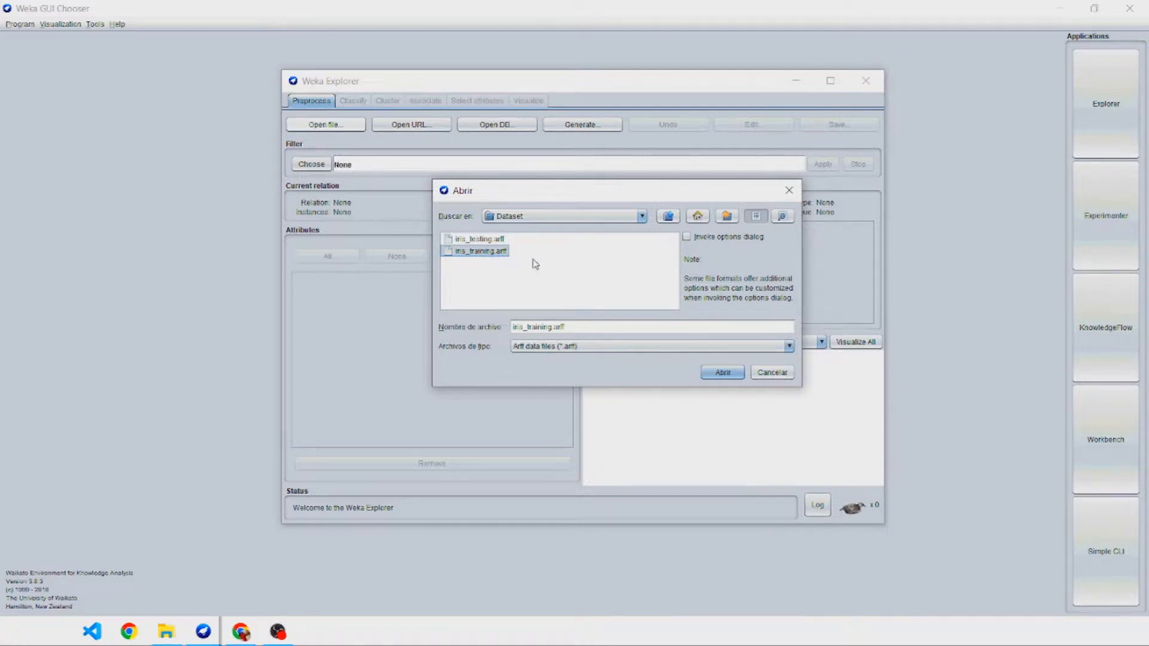
pyautogui.click(723, 381)
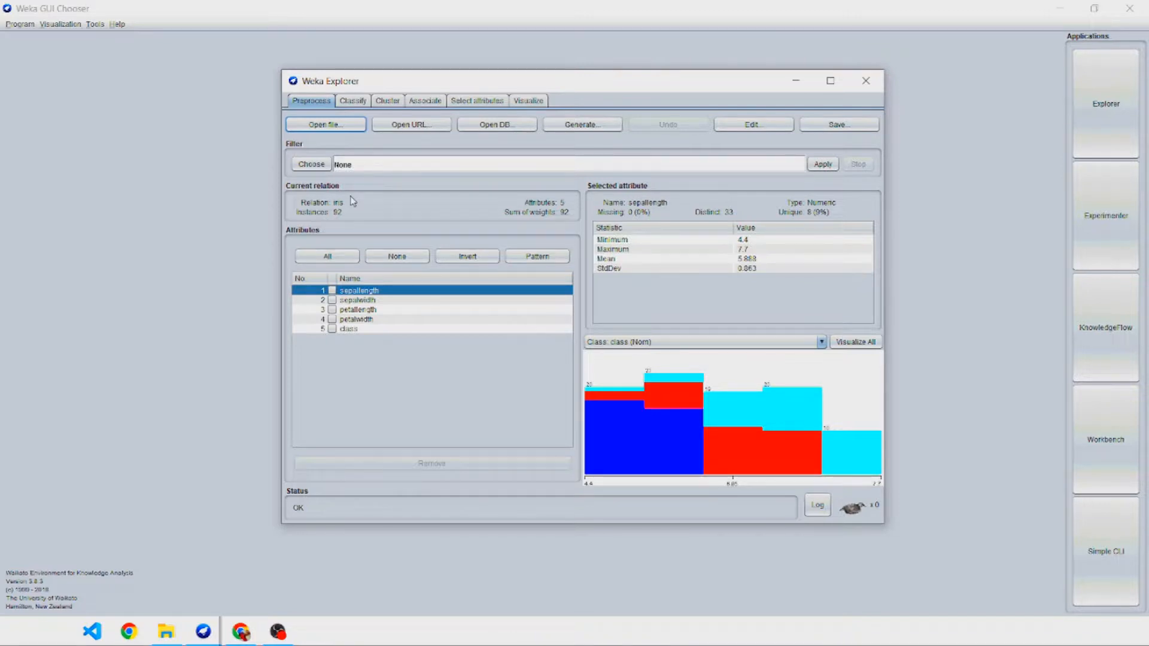
# Choose the MultilayerPerceptron function as the classifier and set the evaluation to use the training set.
pyautogui.click(353, 102)
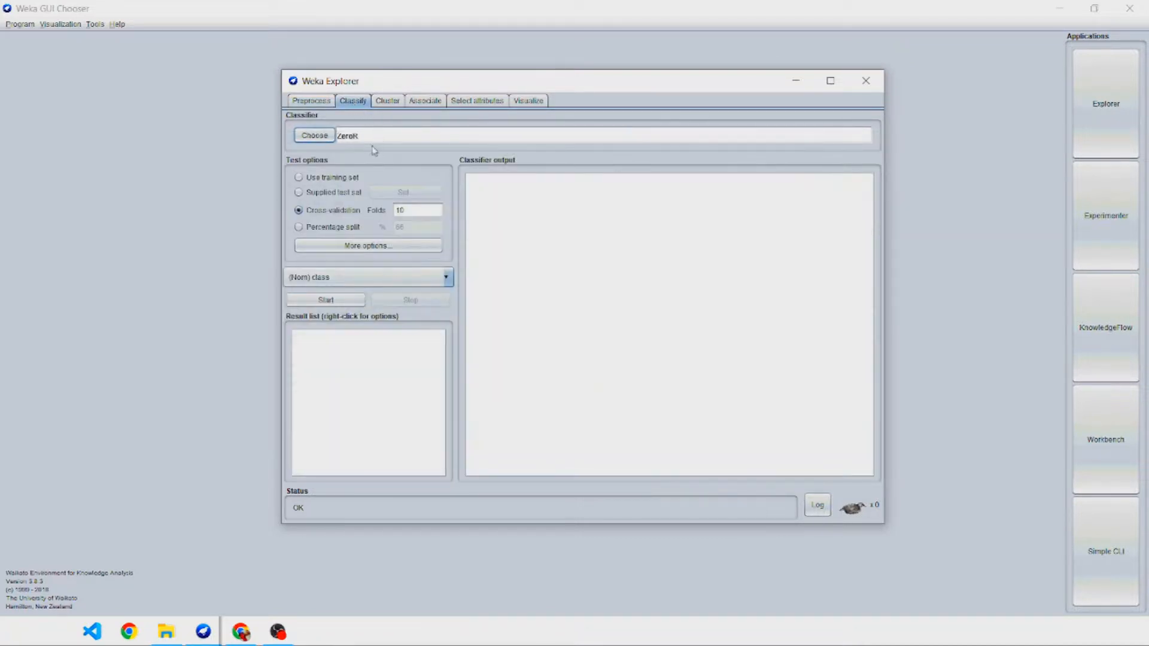
pyautogui.click(322, 136)
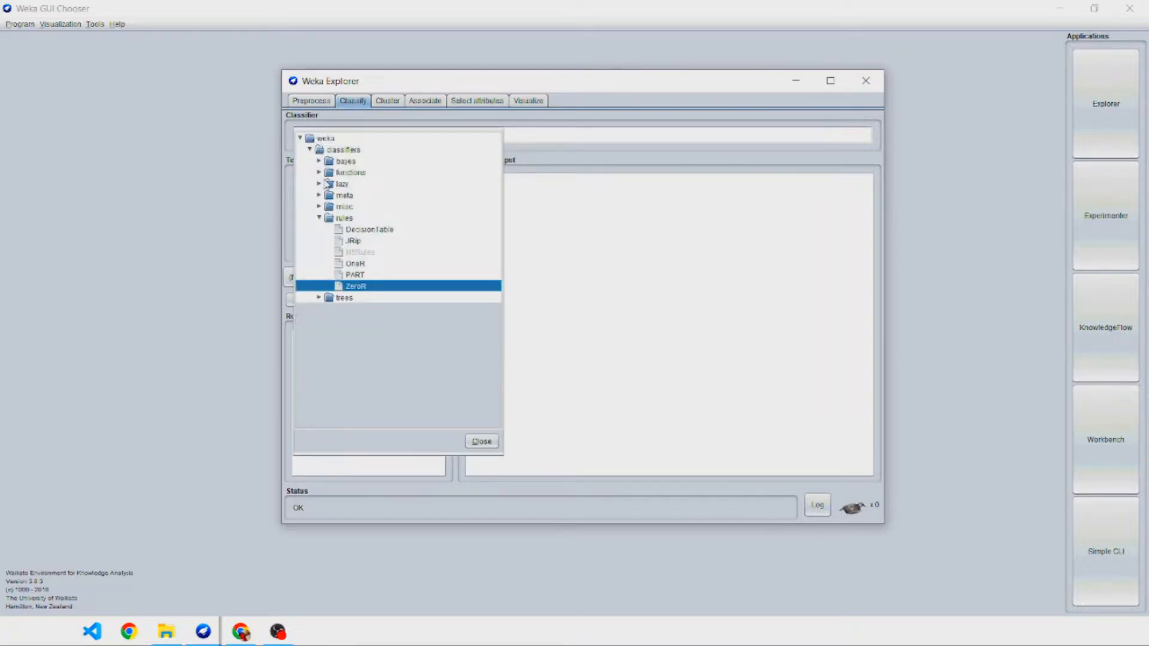
pyautogui.click(319, 172)
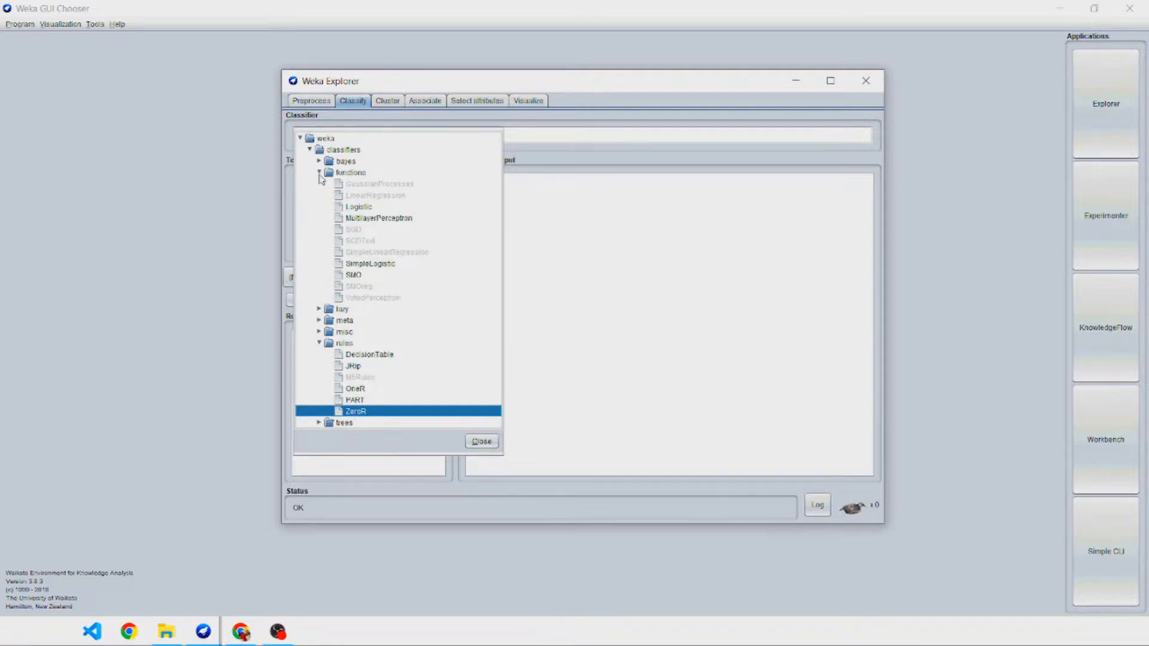
pyautogui.click(363, 218)
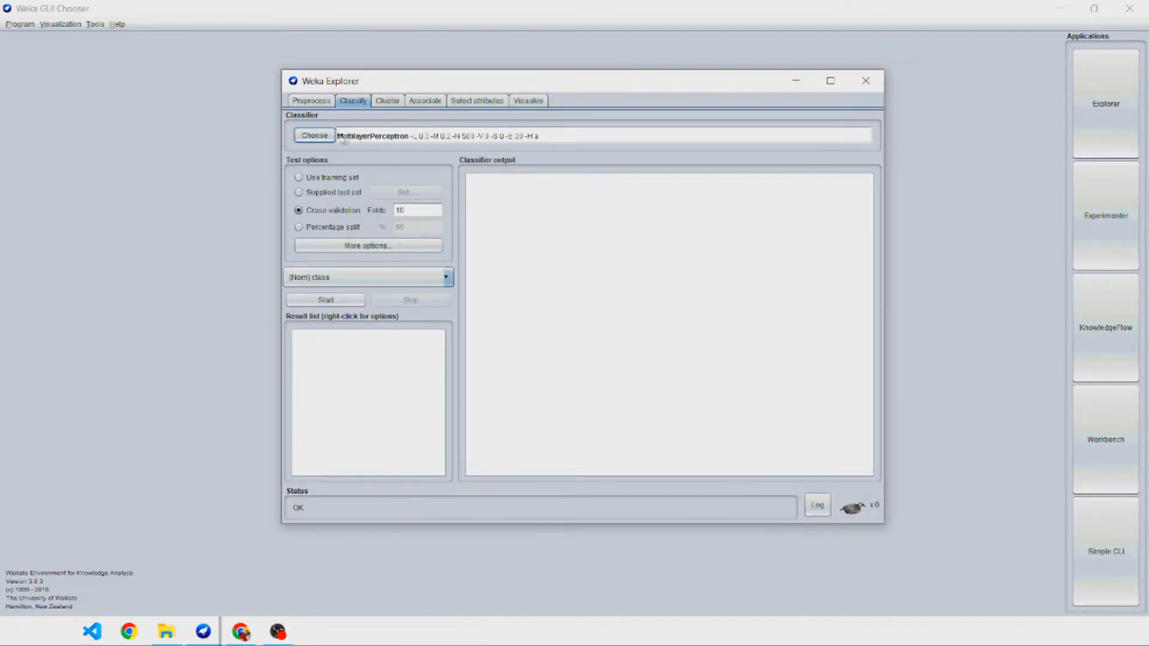
pyautogui.click(318, 137)
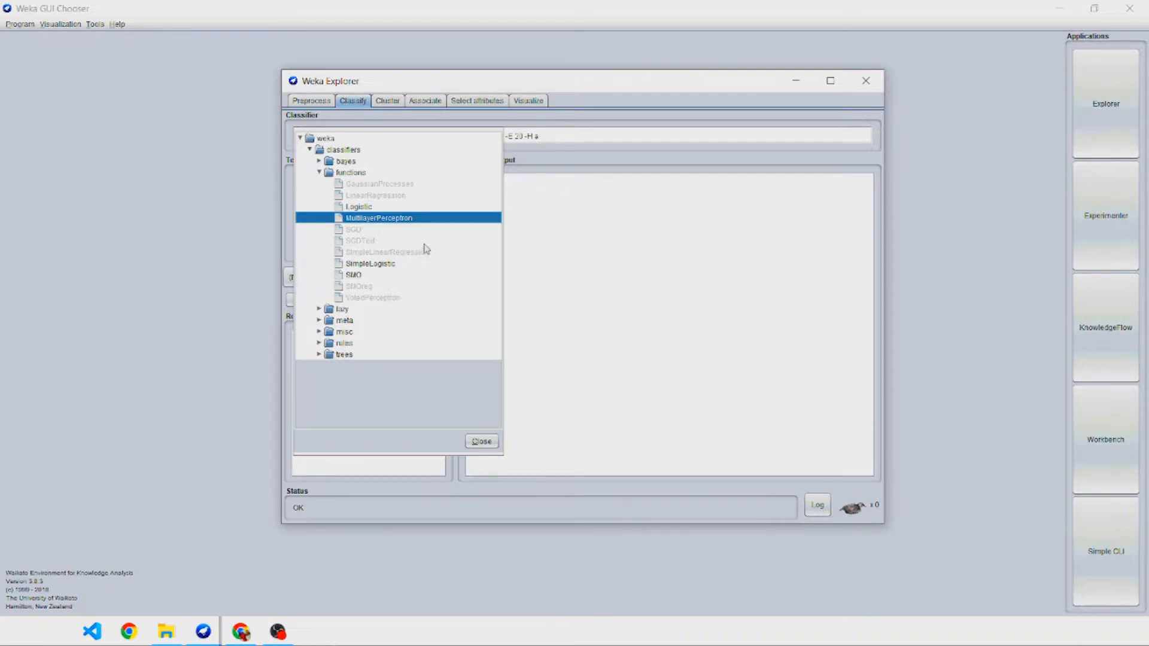
pyautogui.click(388, 221)
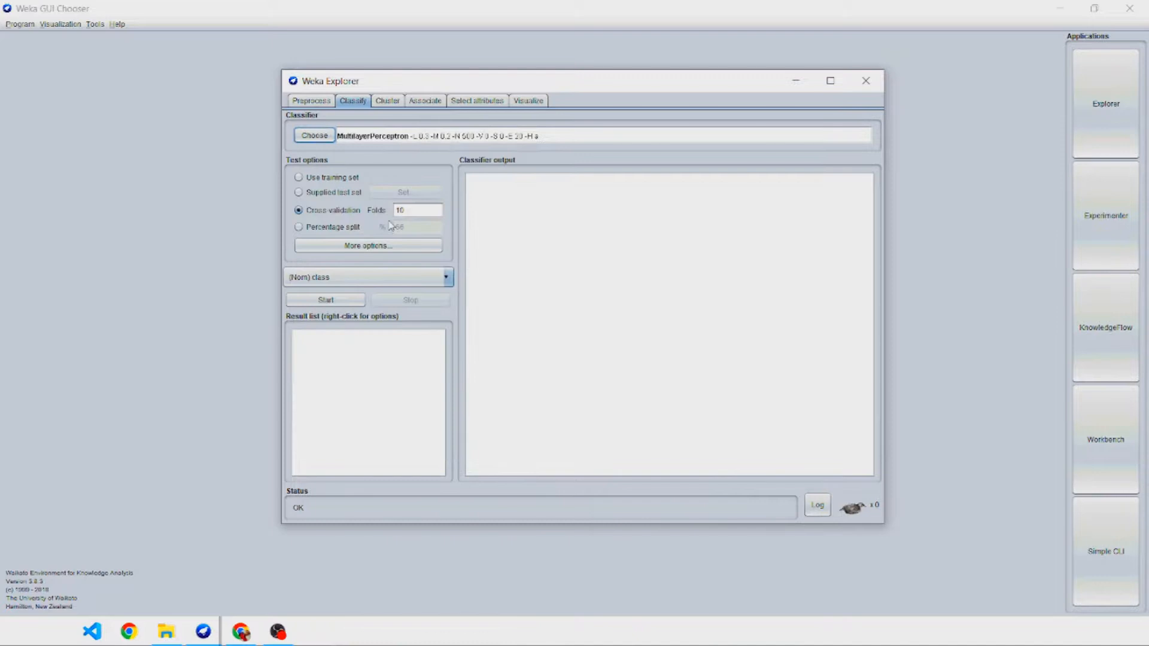
pyautogui.click(299, 178)
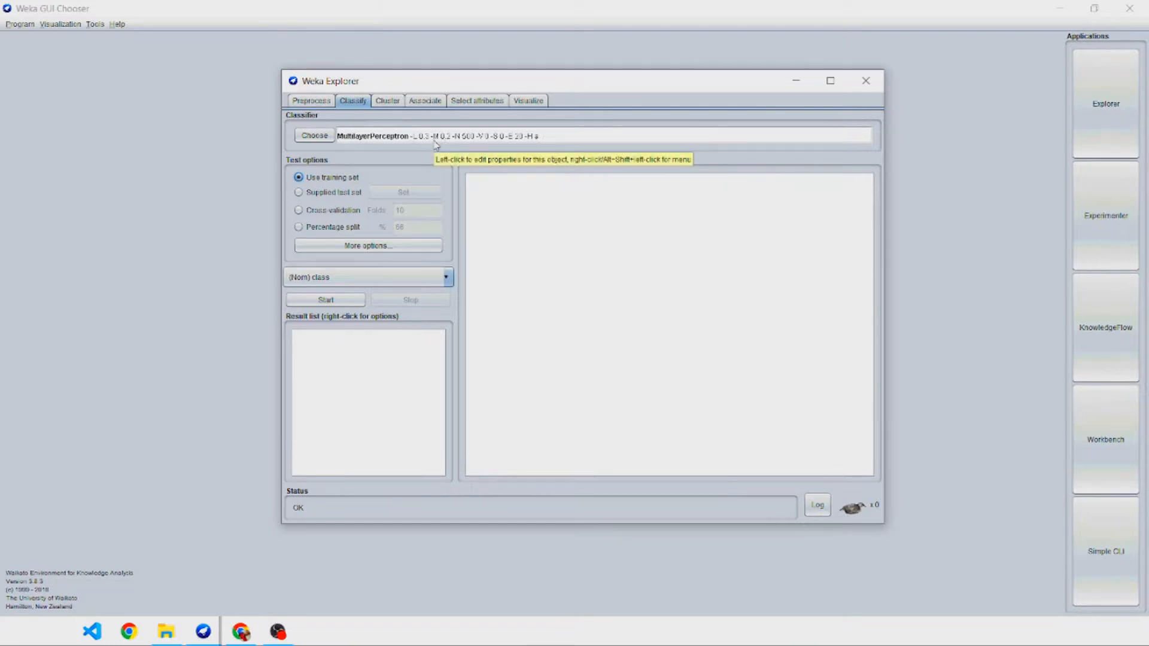
# Set the MultilayerPerceptron's GUI property to True.
pyautogui.click(379, 139)
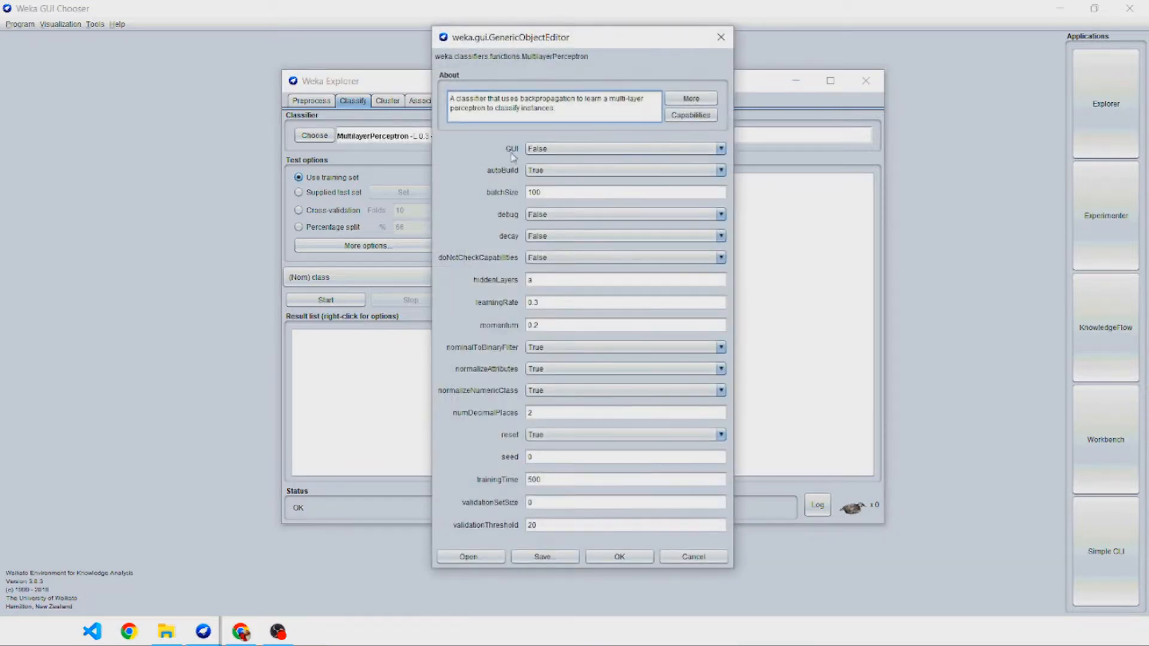
pyautogui.click(547, 150)
pyautogui.click(551, 161)
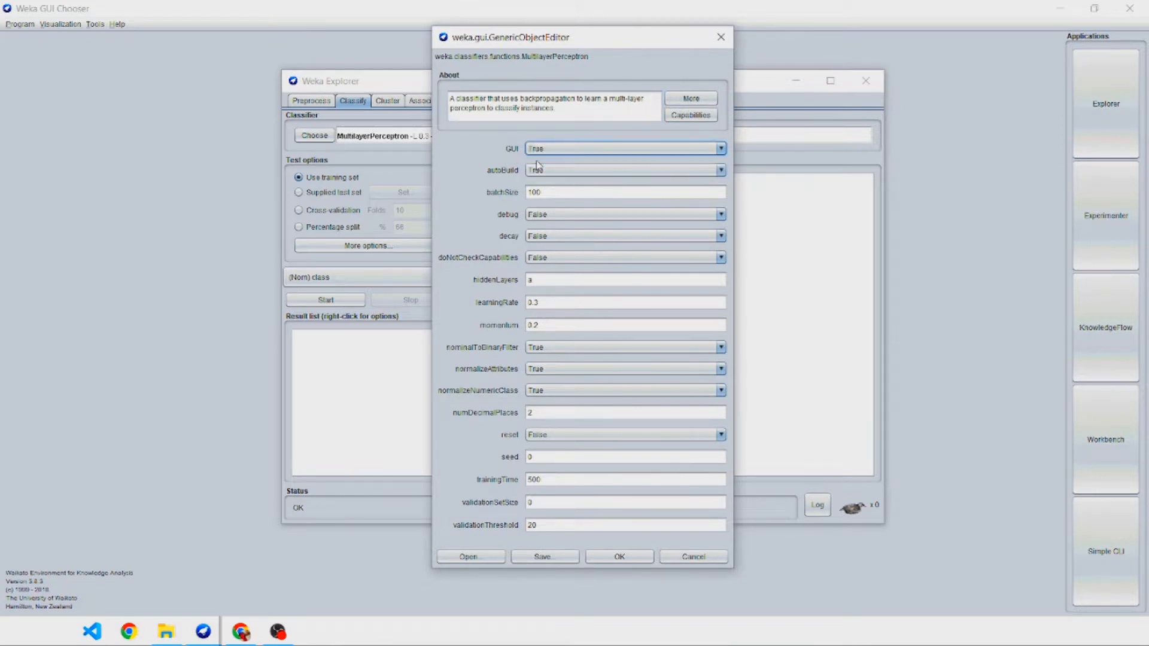
pyautogui.click(620, 562)
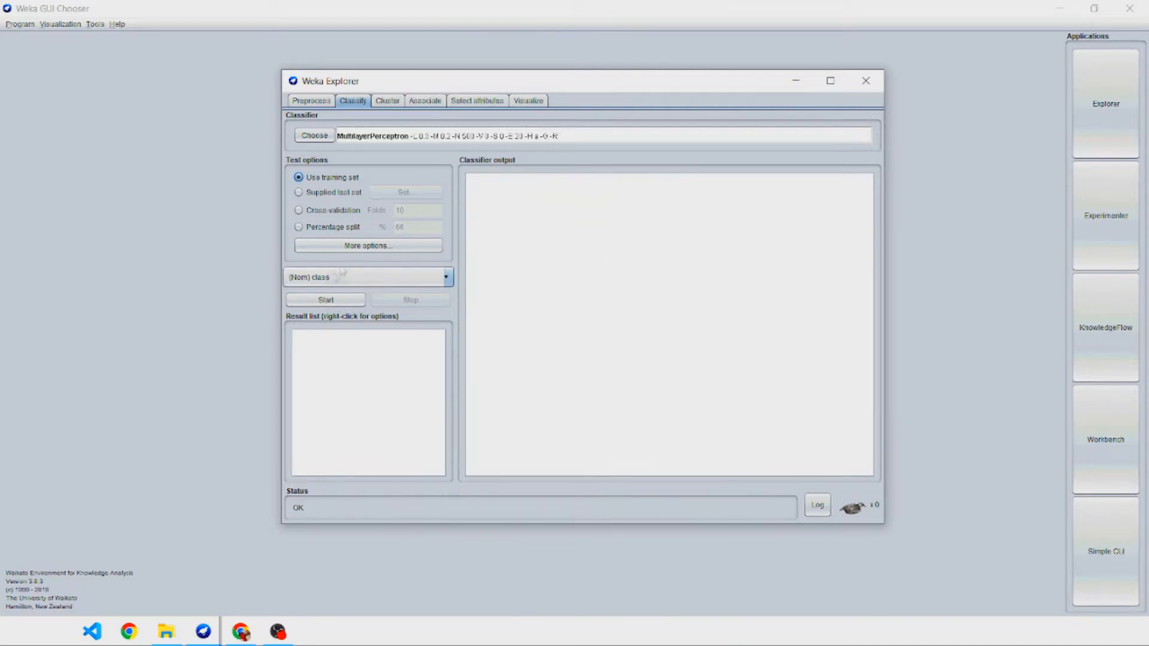
# Run the classifier with class as the target, enlarge the network view, train the network and accept the model.
pyautogui.click(333, 282)
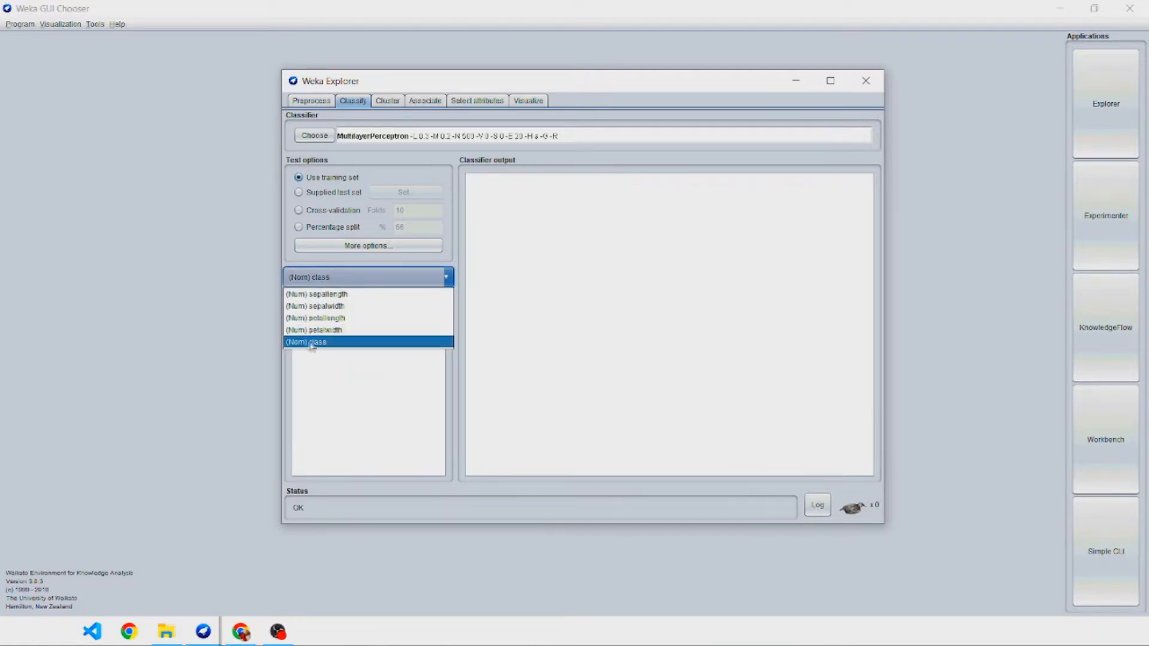
pyautogui.click(449, 219)
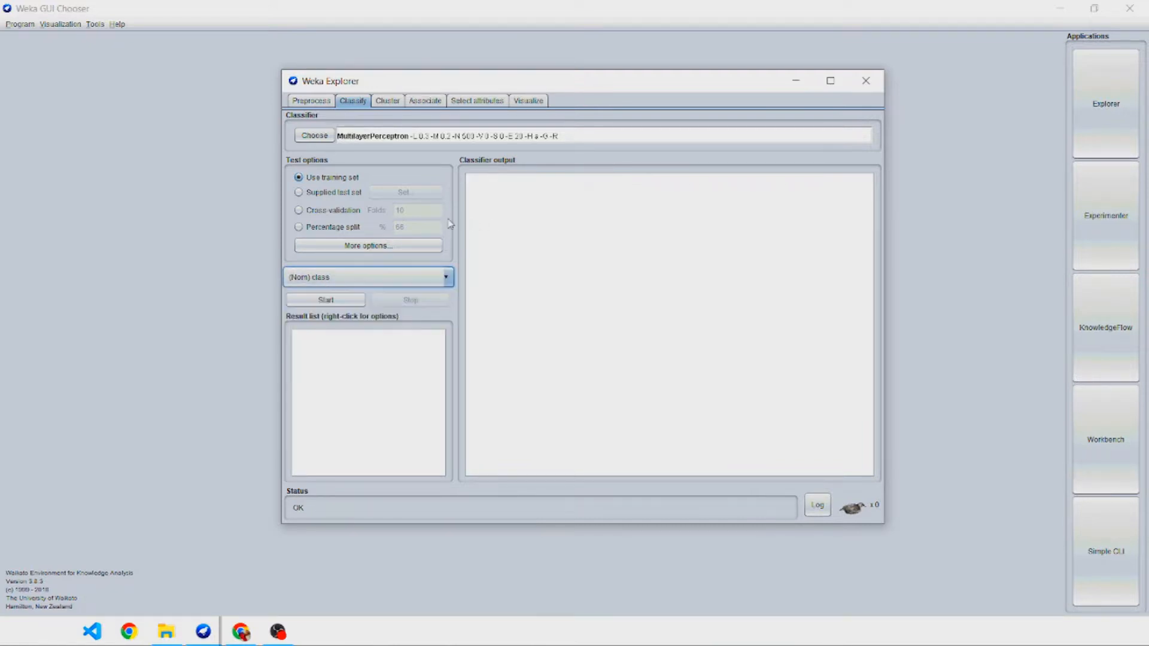
pyautogui.click(333, 303)
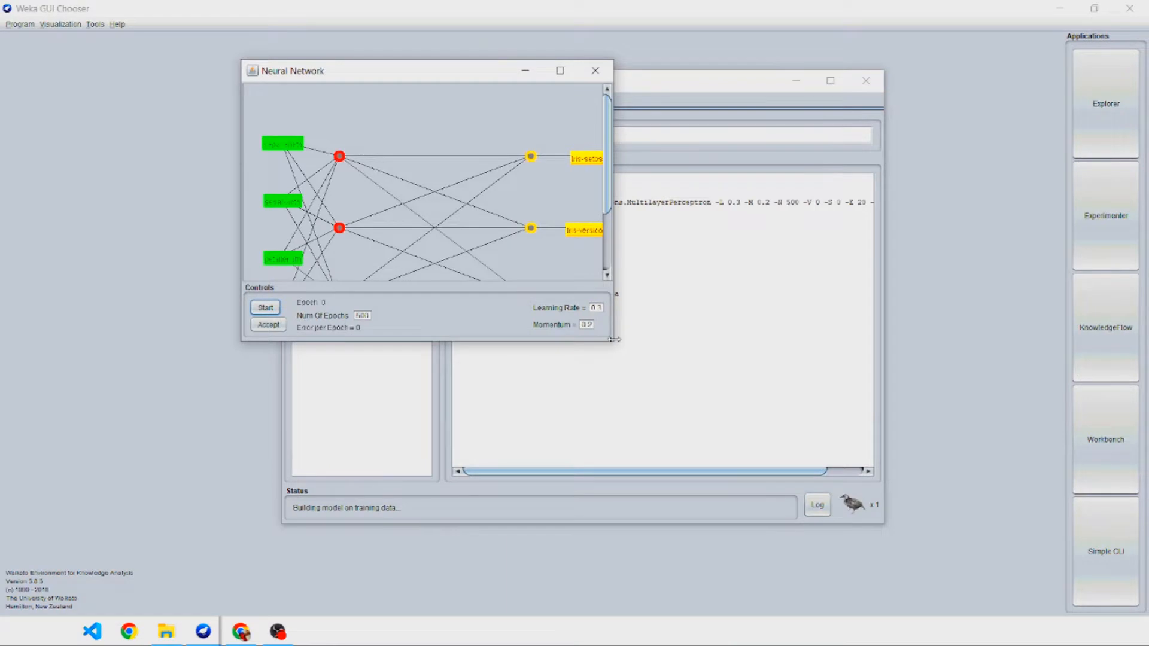
pyautogui.moveTo(612, 336); pyautogui.dragTo(790, 333)
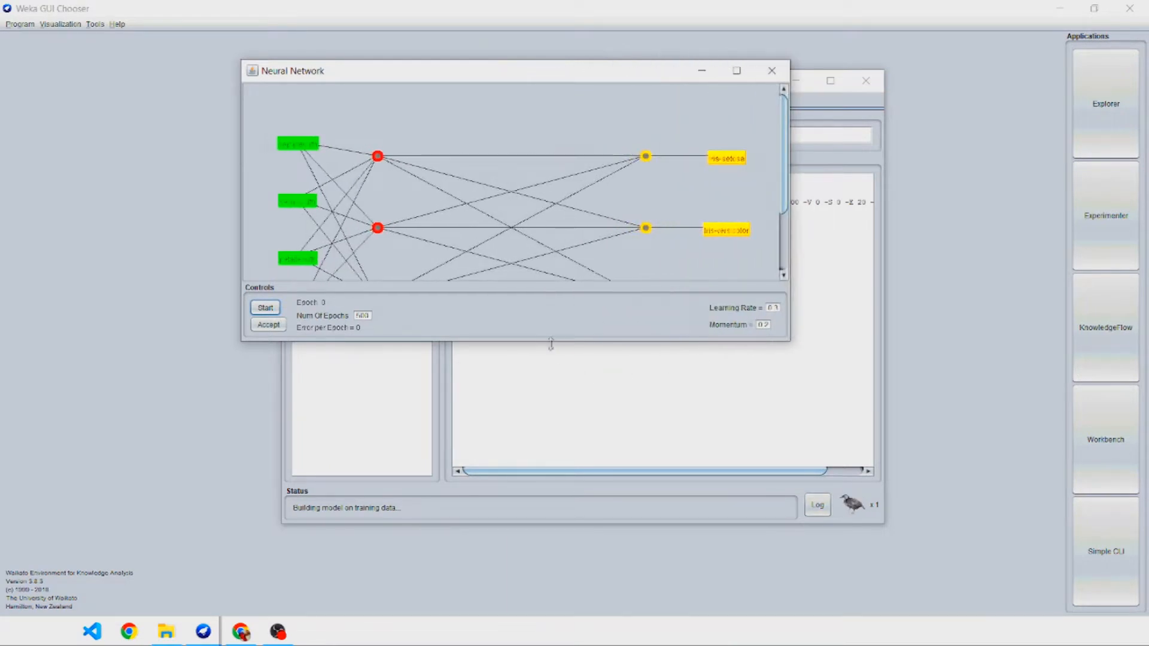
pyautogui.moveTo(556, 341); pyautogui.dragTo(560, 448)
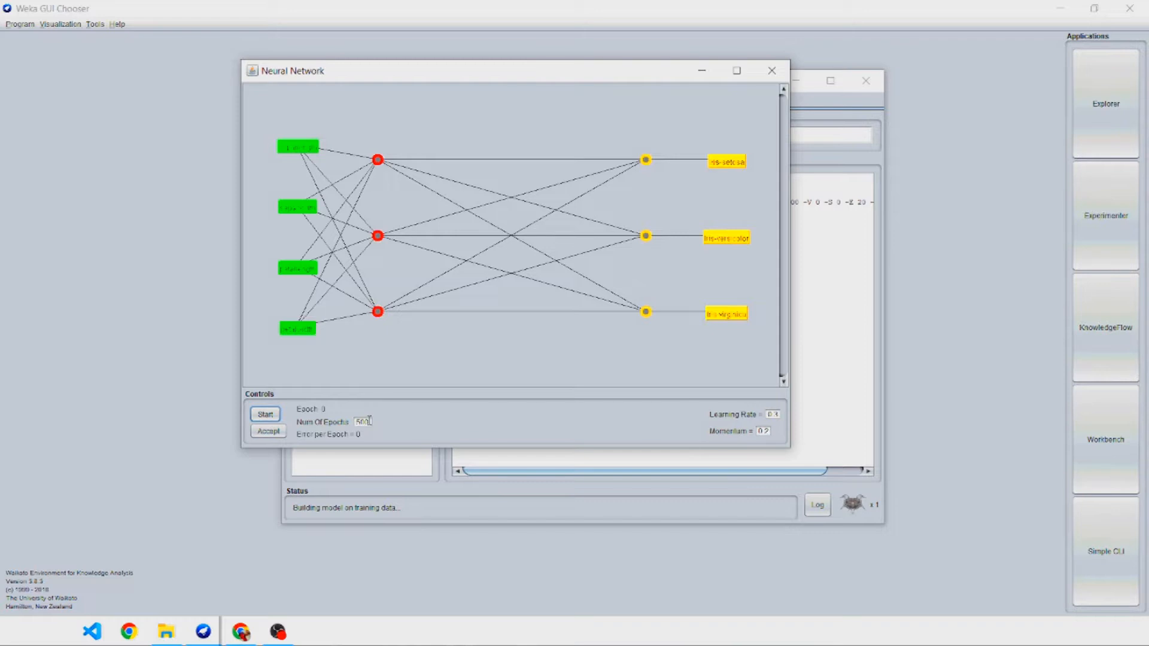
pyautogui.click(278, 417)
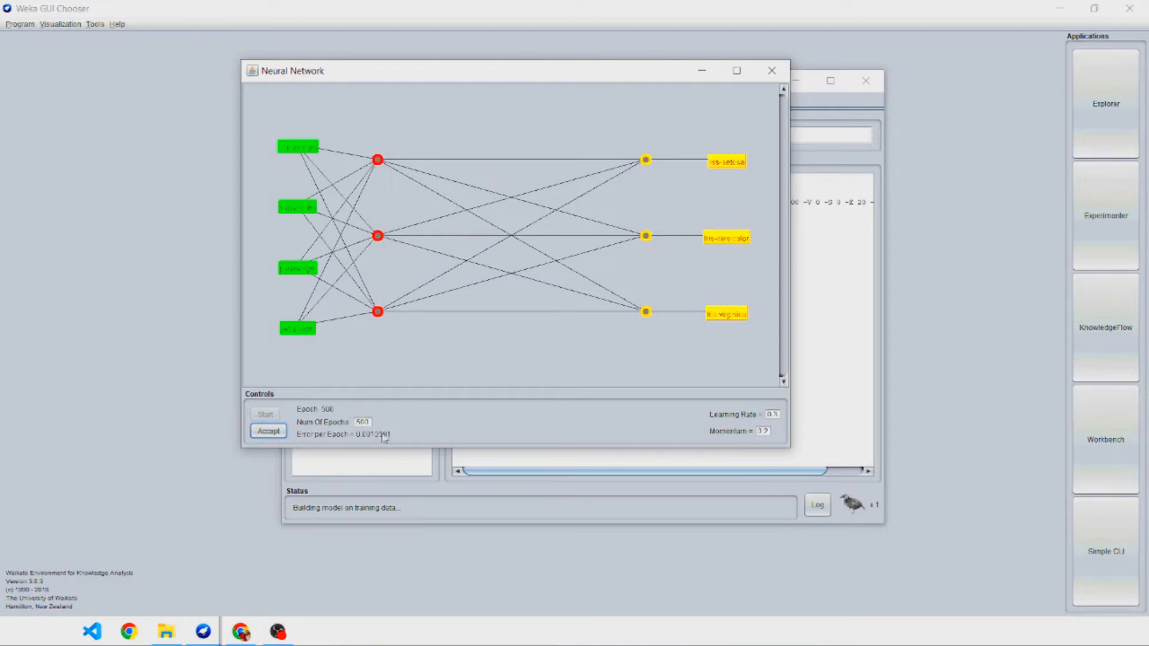
pyautogui.click(268, 431)
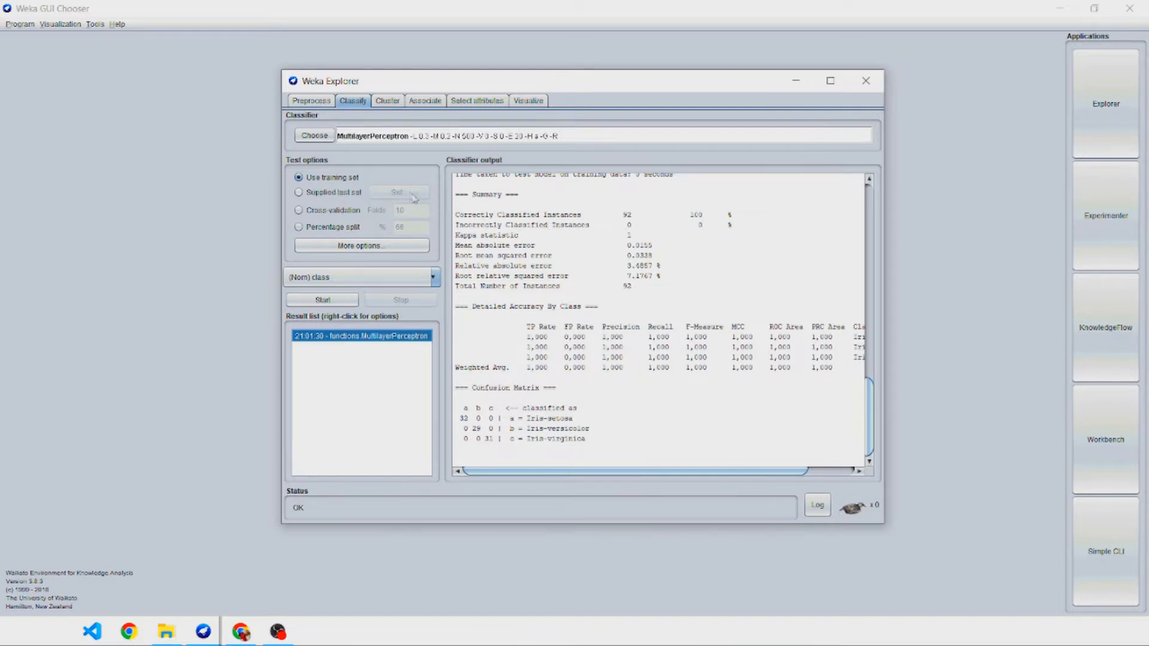
# Switch the evaluation to a supplied test set and load iris_testing.arff, keeping class as its class attribute.
pyautogui.click(333, 197)
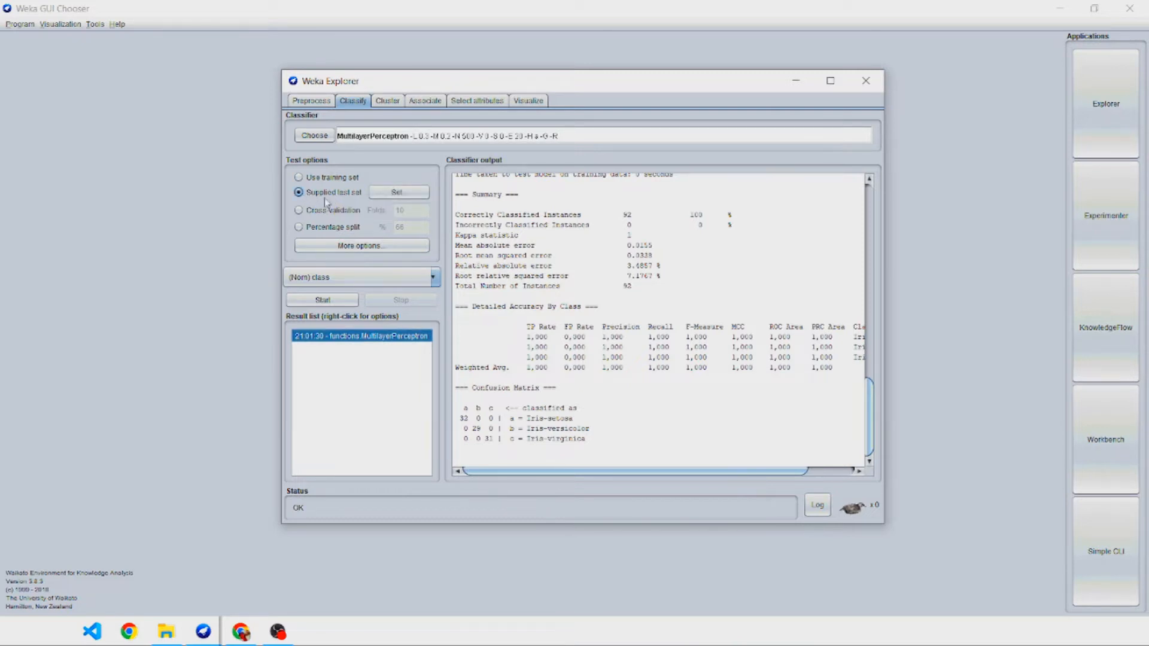
pyautogui.click(393, 195)
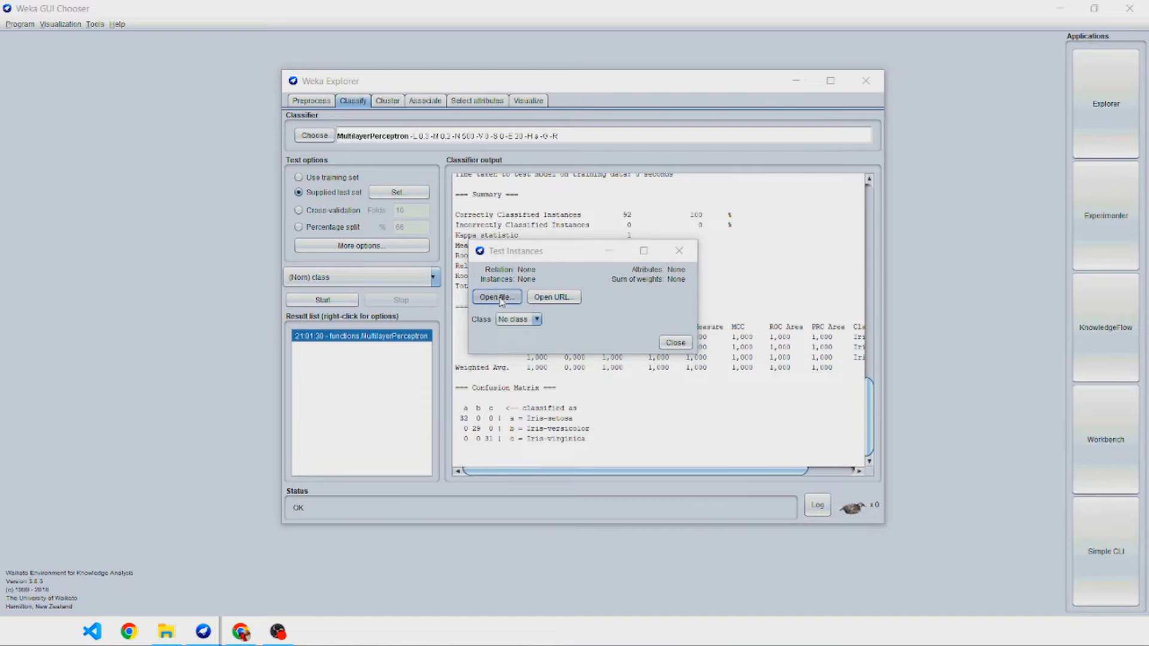
pyautogui.click(502, 297)
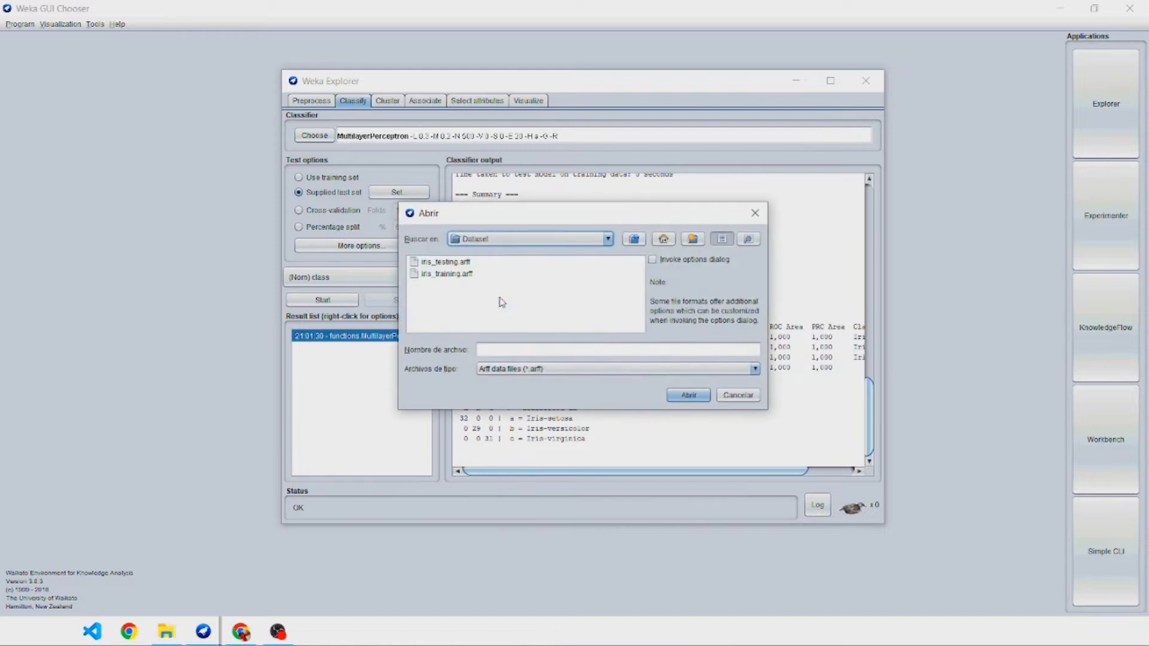
pyautogui.click(455, 264)
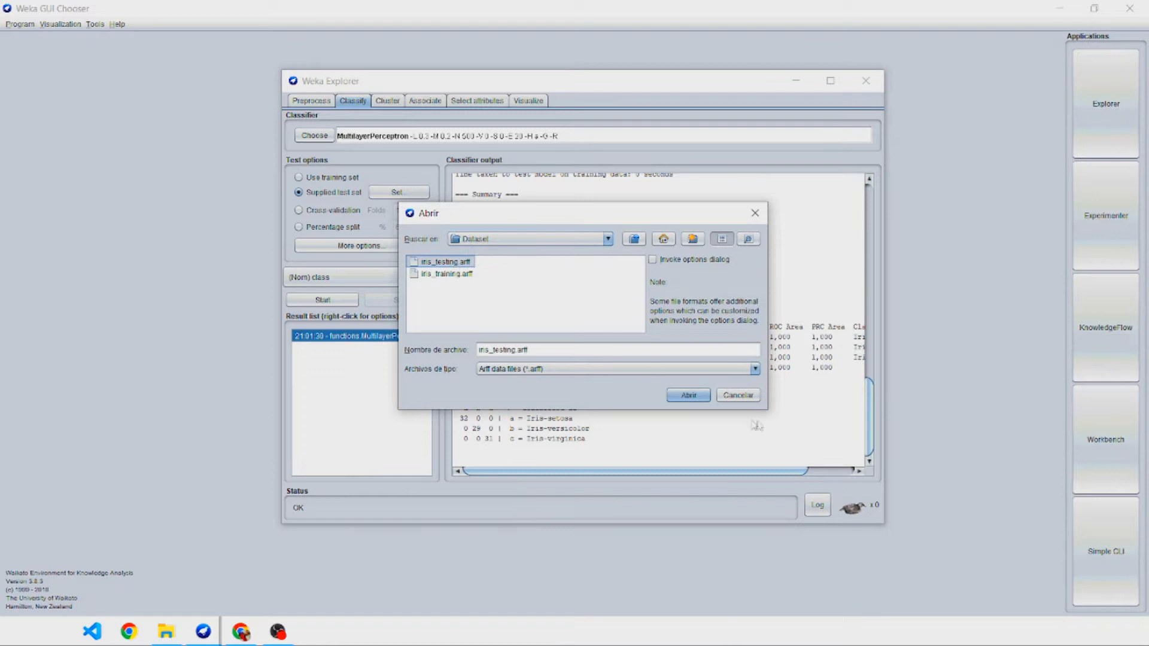
pyautogui.click(700, 399)
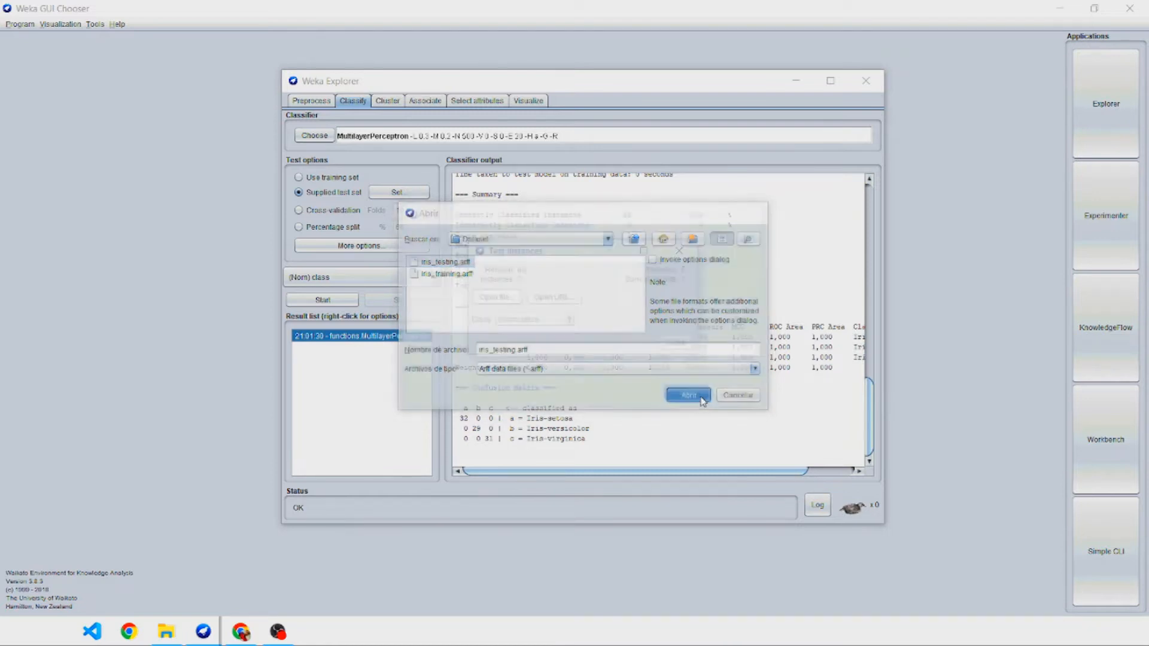
pyautogui.click(567, 320)
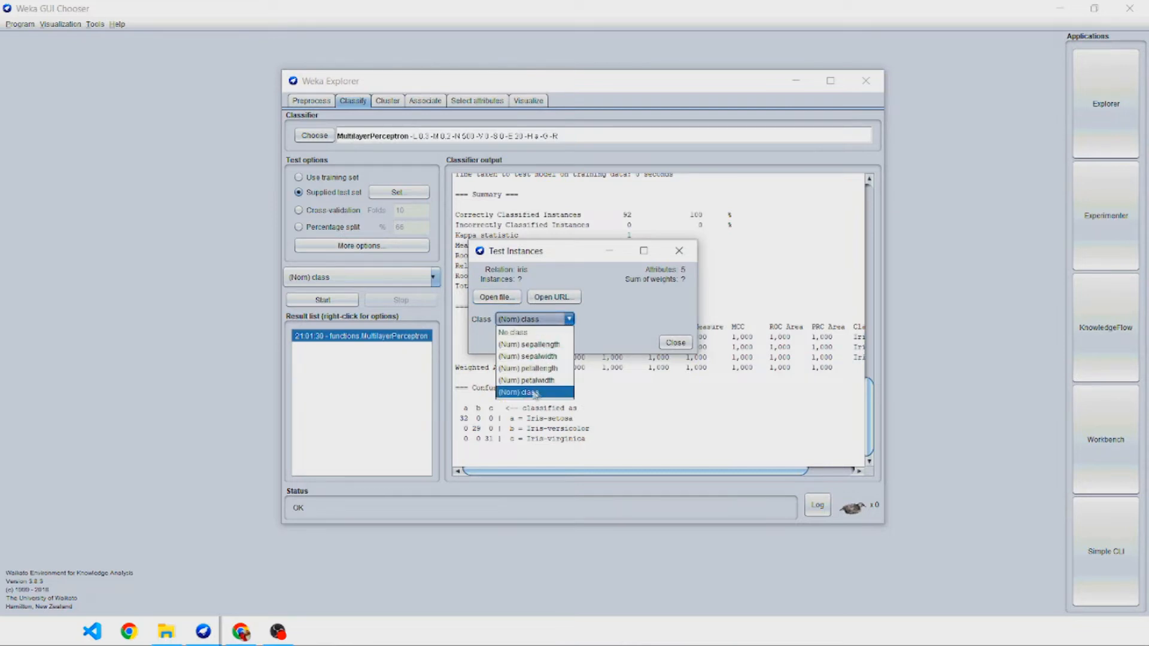
pyautogui.click(604, 346)
pyautogui.click(675, 344)
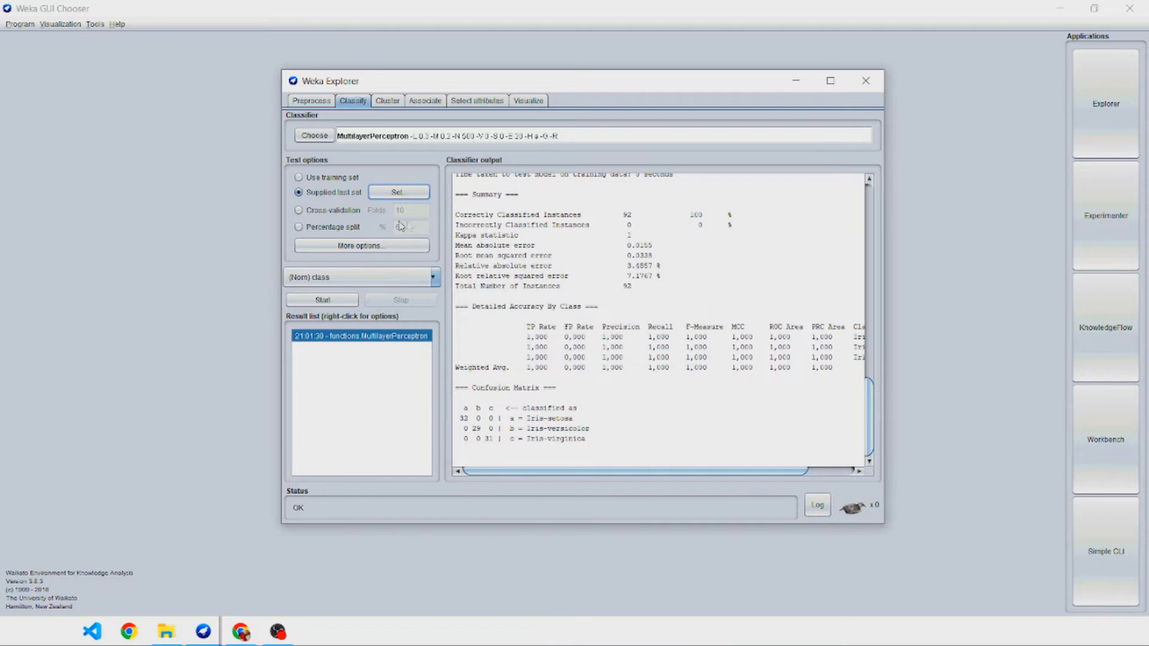
# Run the classifier against the supplied test set, enlarging the network view, training the network and accepting the model.
pyautogui.click(324, 301)
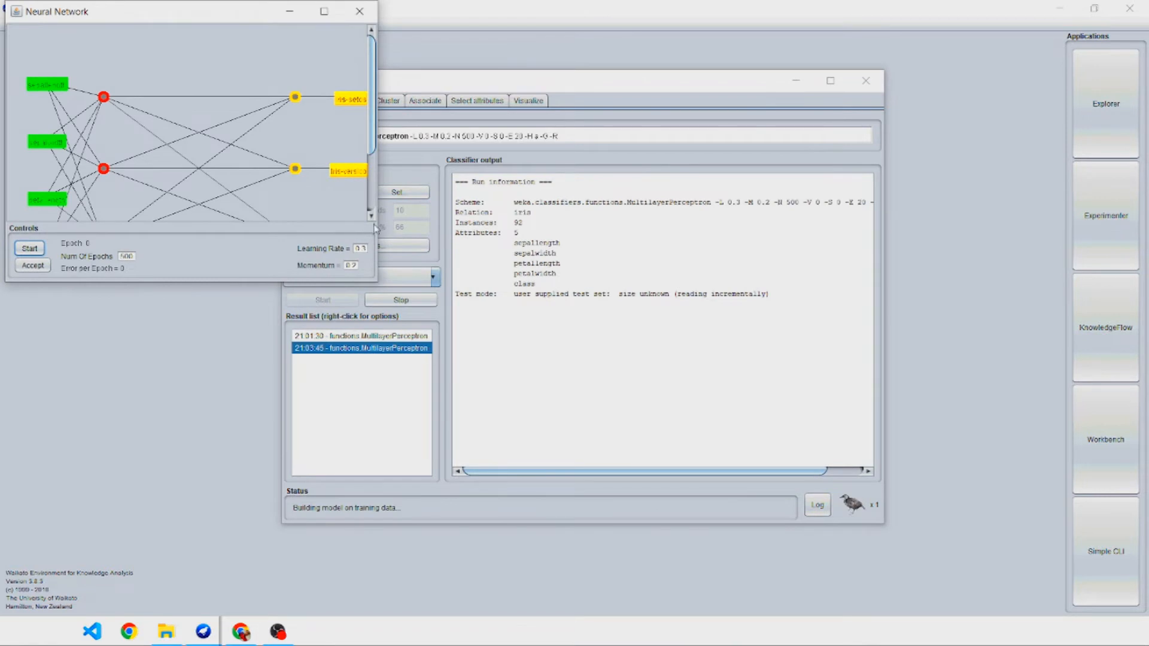
pyautogui.moveTo(378, 222); pyautogui.dragTo(566, 212)
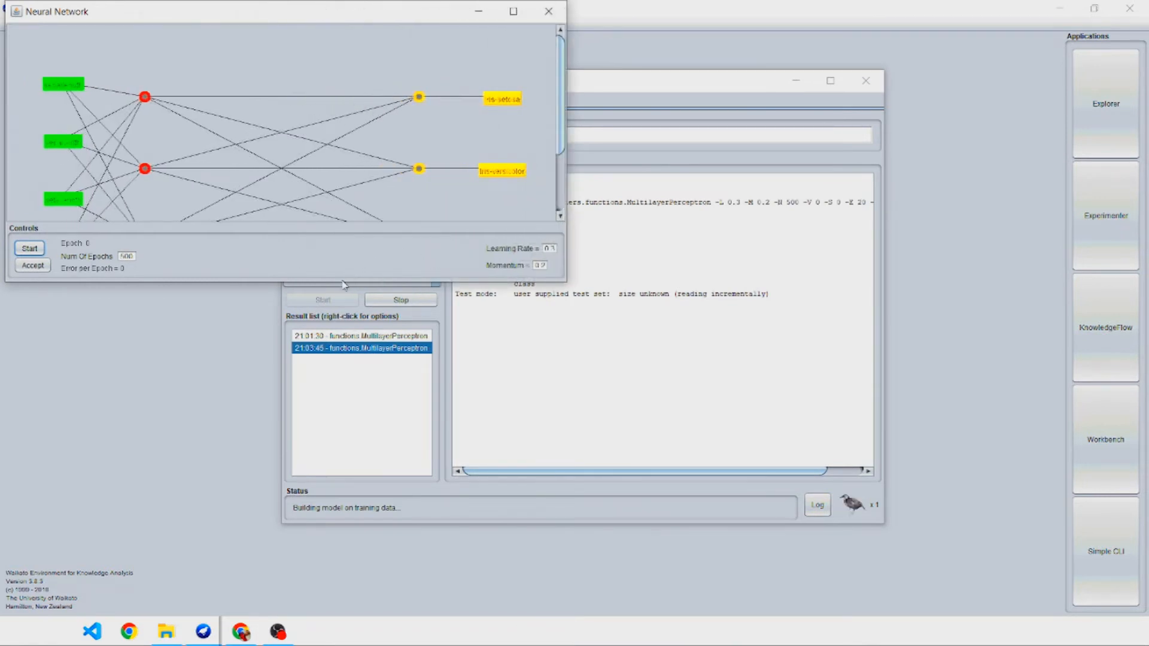
pyautogui.moveTo(337, 283); pyautogui.dragTo(339, 350)
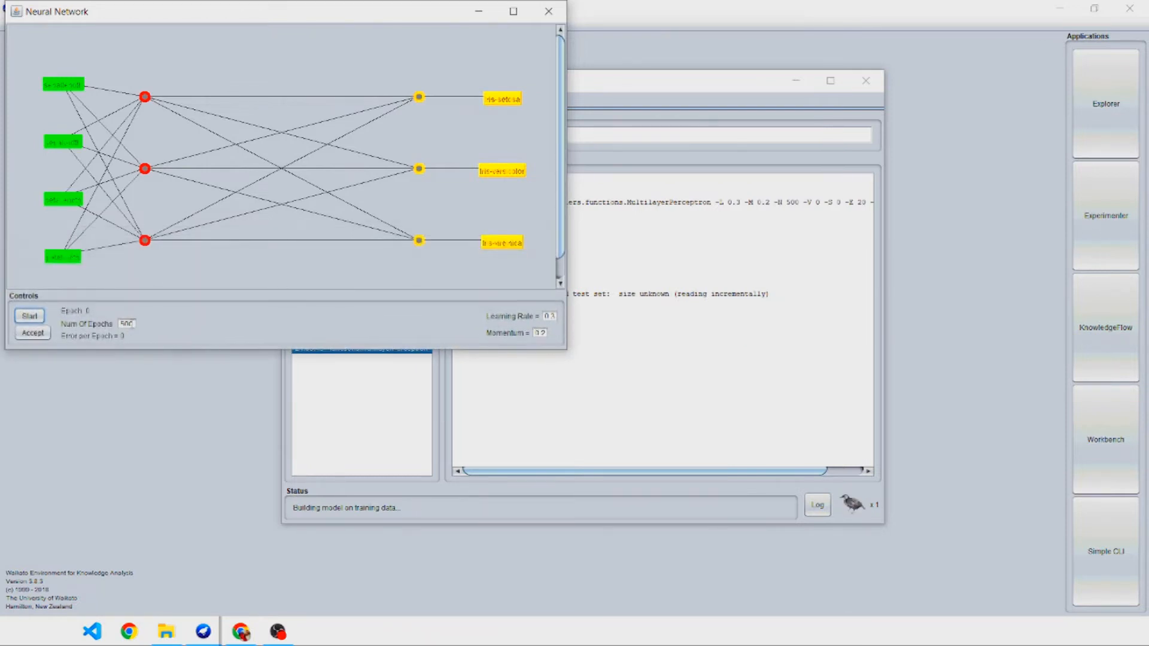
pyautogui.click(31, 319)
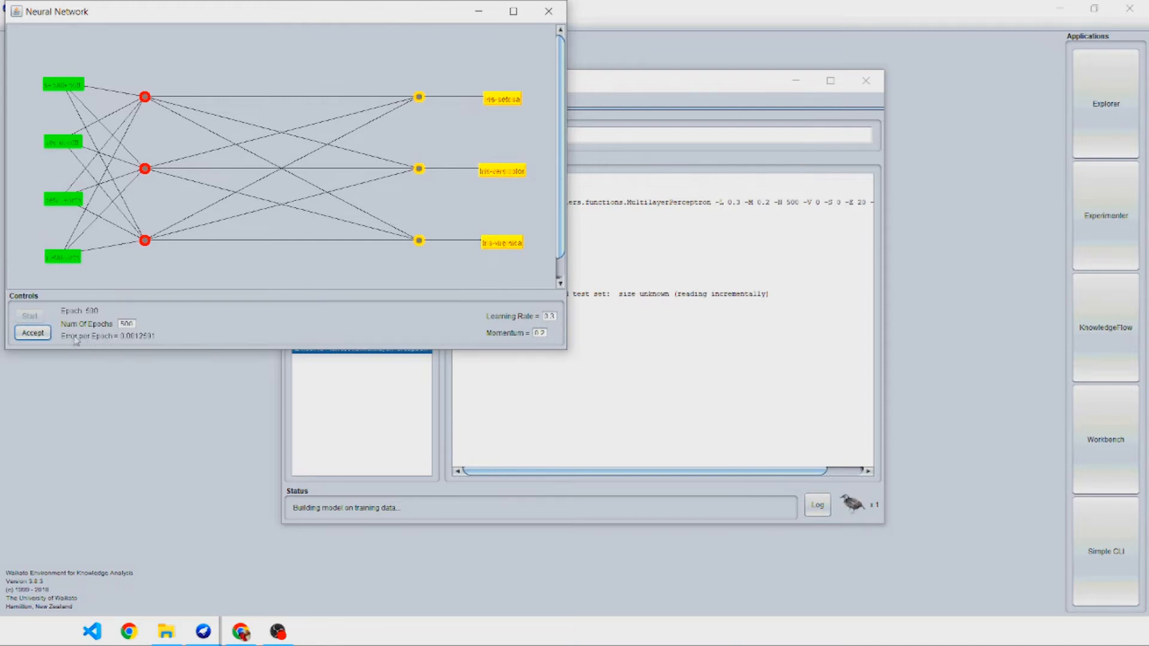
pyautogui.click(31, 335)
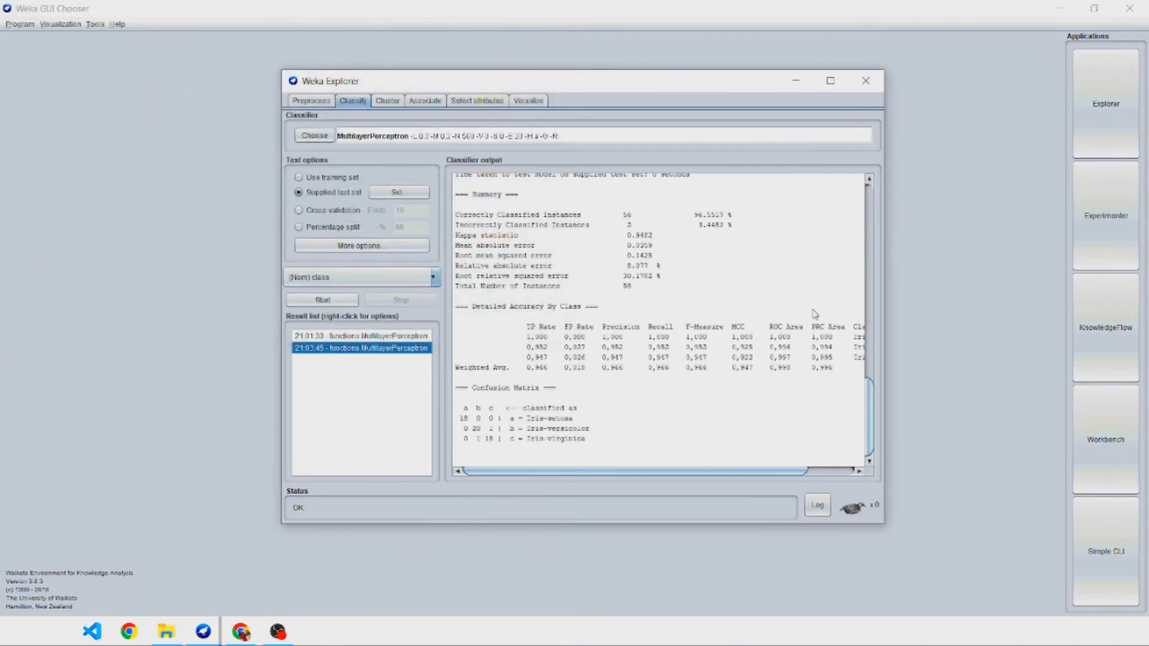